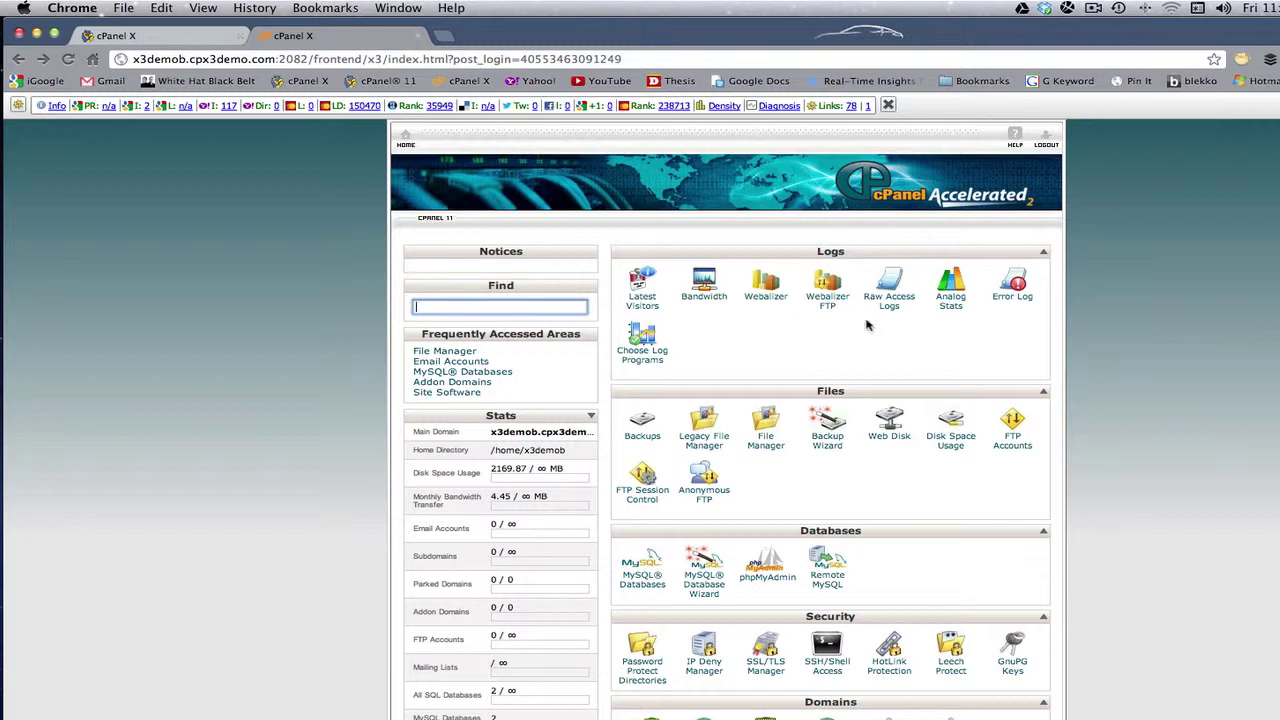
Drag the Files box above the Logs box, then nudge it into place.
drag(758, 400, 752, 252)
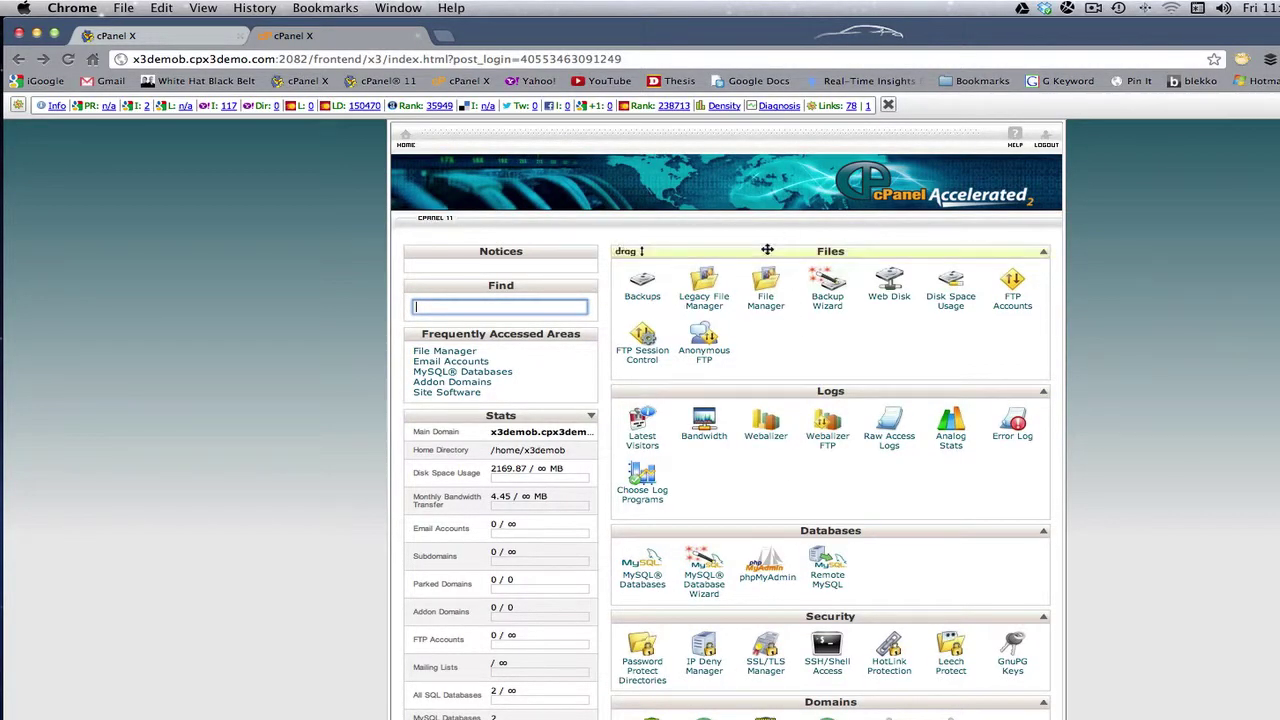
drag(765, 251, 772, 300)
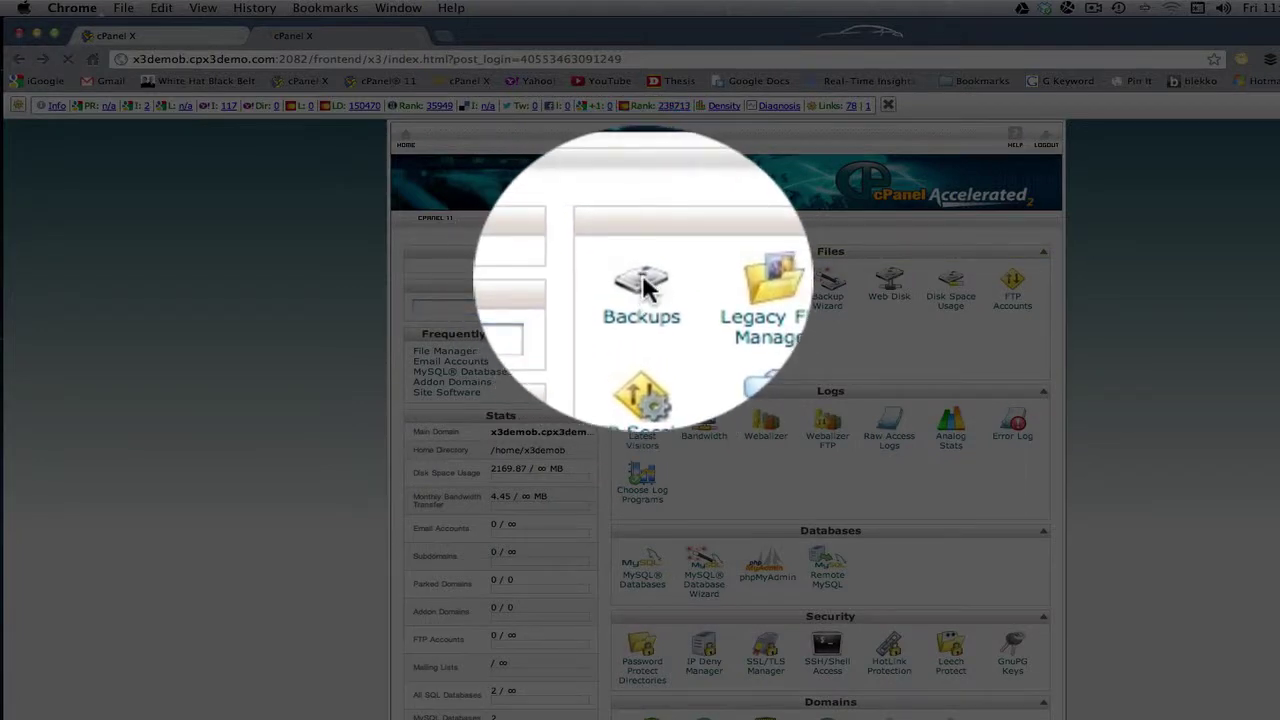
Open Backups from the Files group and scroll to the Download a MySQL Database Backup list.
click(644, 287)
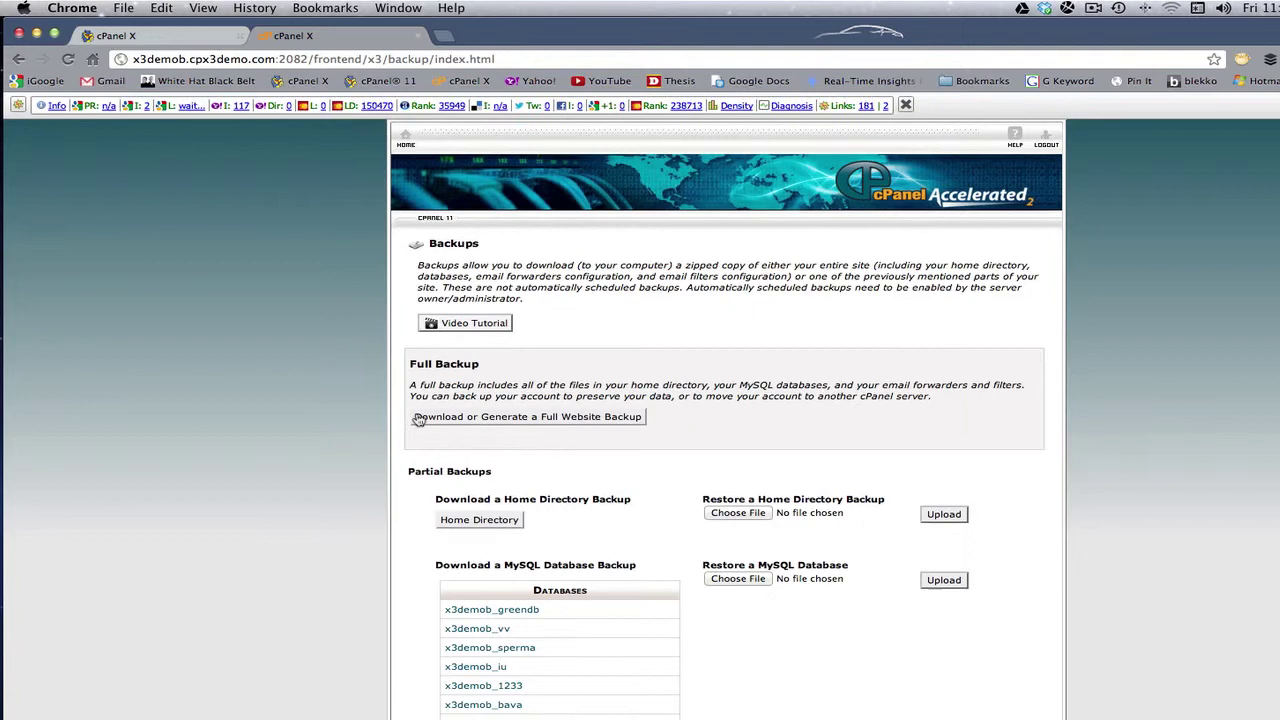
scroll(270, 432, down, 5)
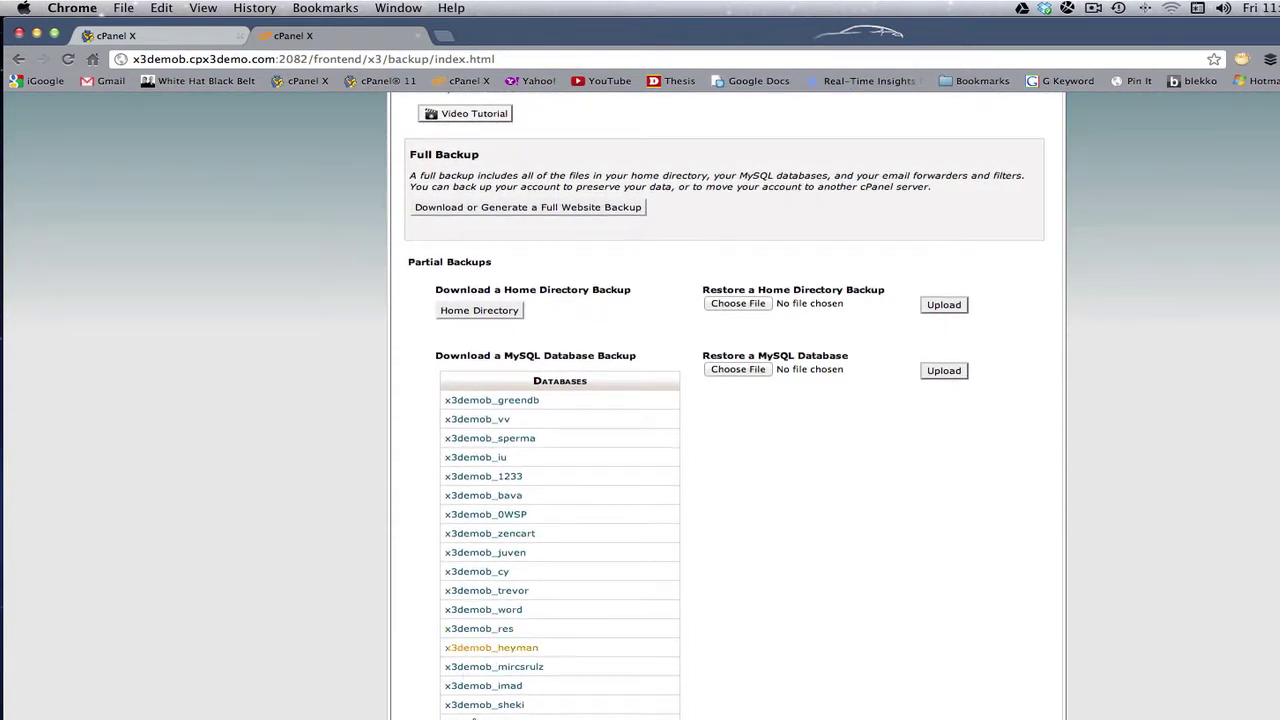
scroll(589, 509, up, 3)
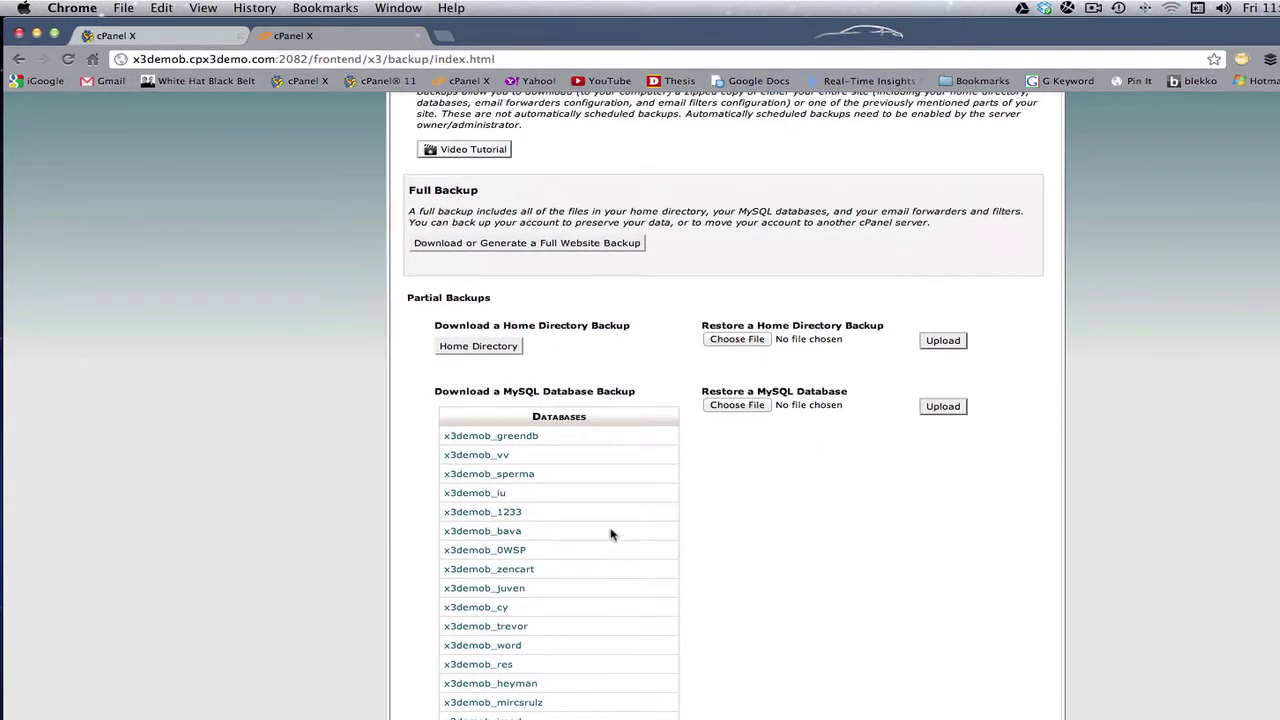
scroll(610, 540, down, 2)
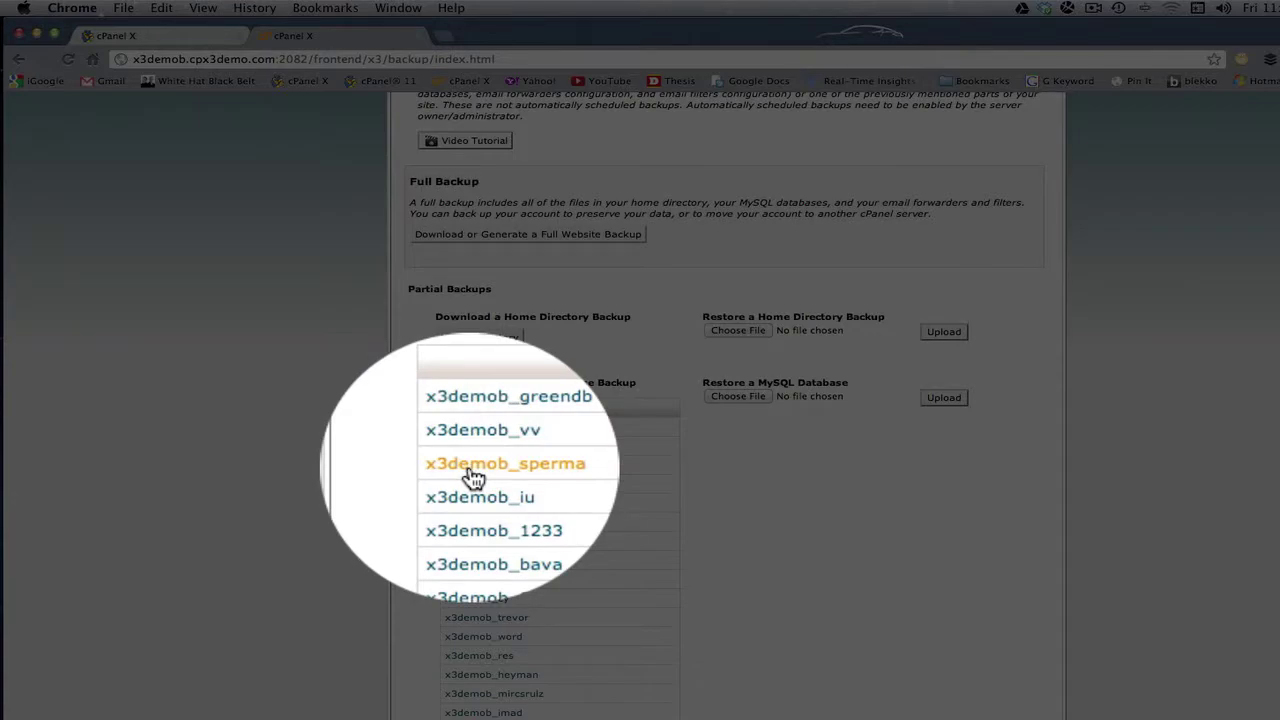
Save the x3demob_sperma database backup to the Desktop with the .sql.gz extension.
click(469, 466)
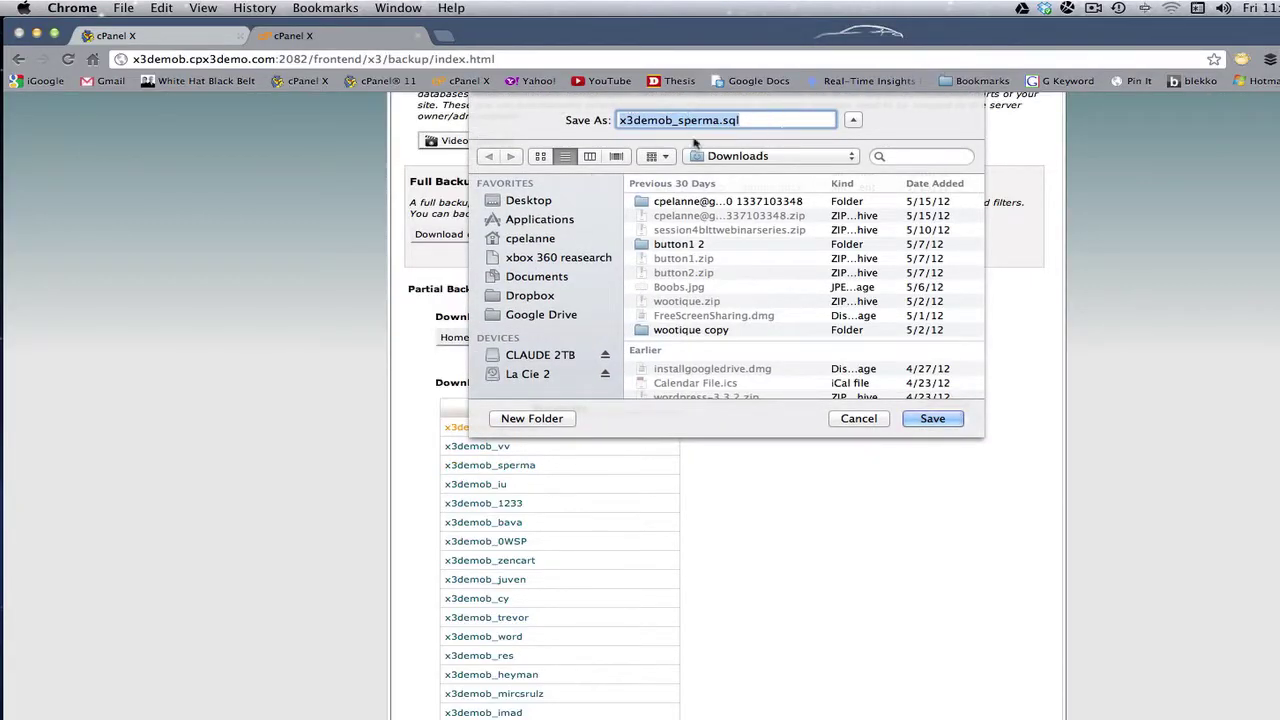
click(528, 203)
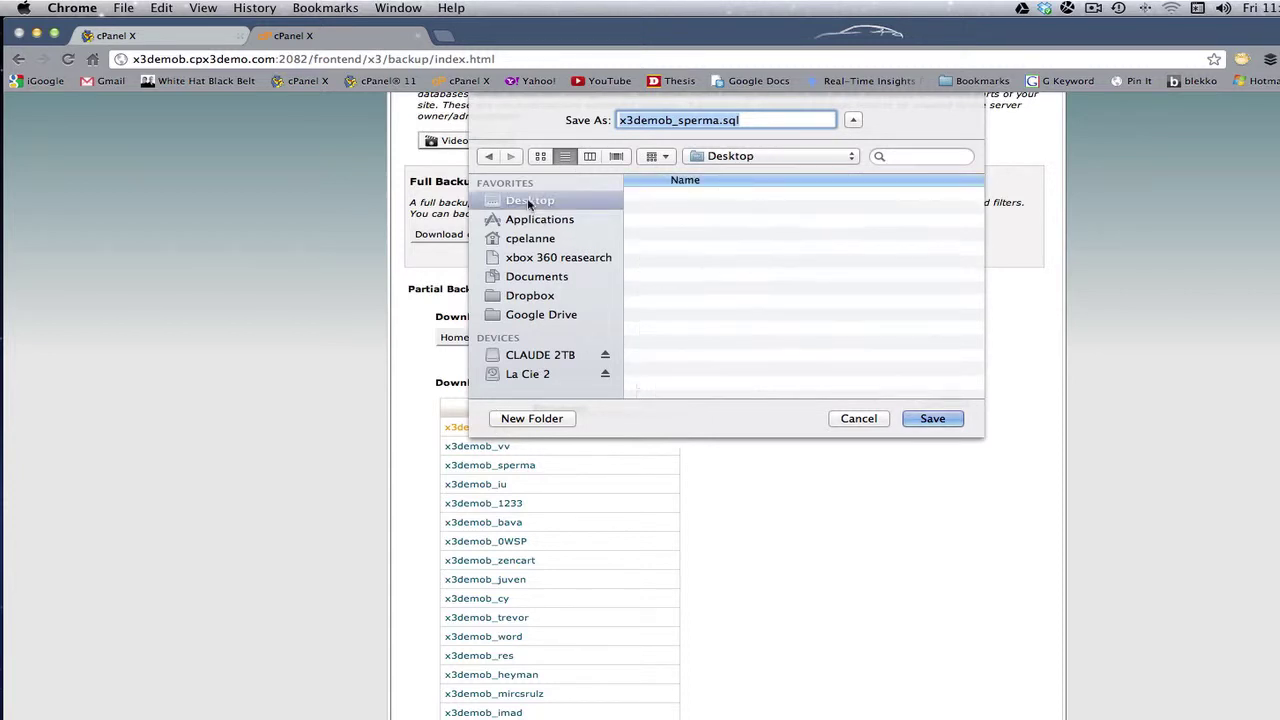
click(944, 420)
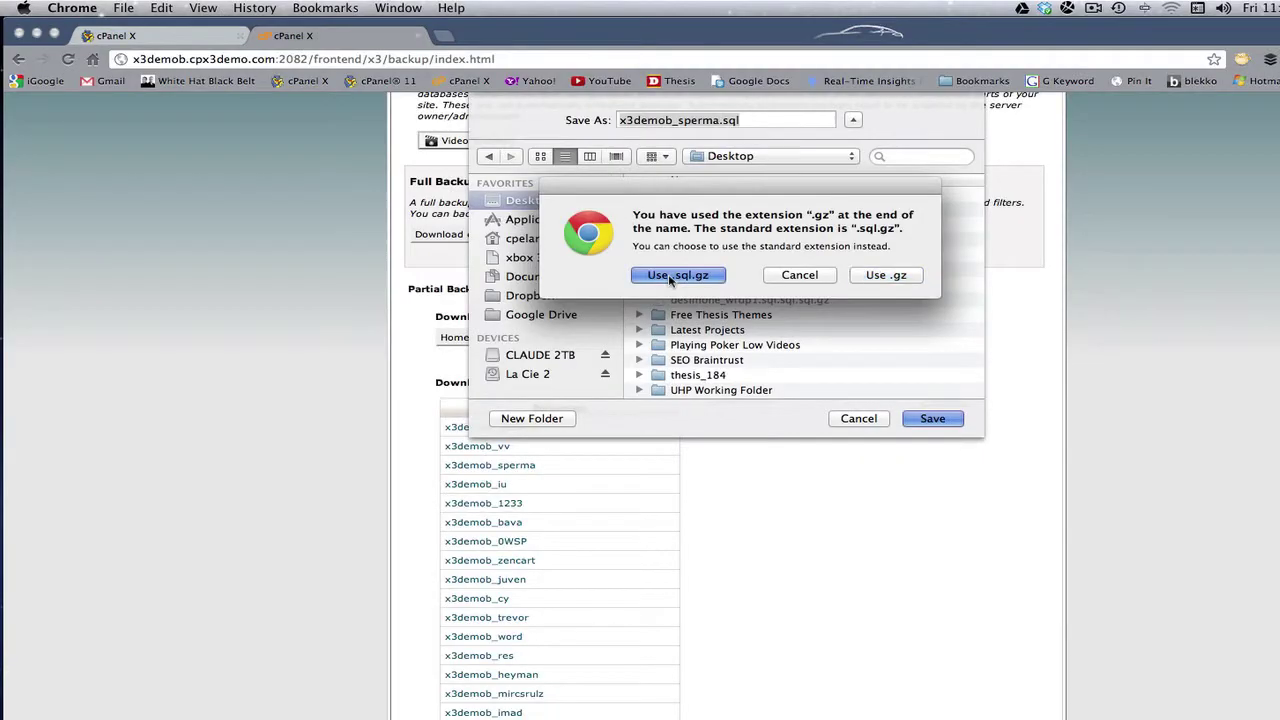
click(664, 278)
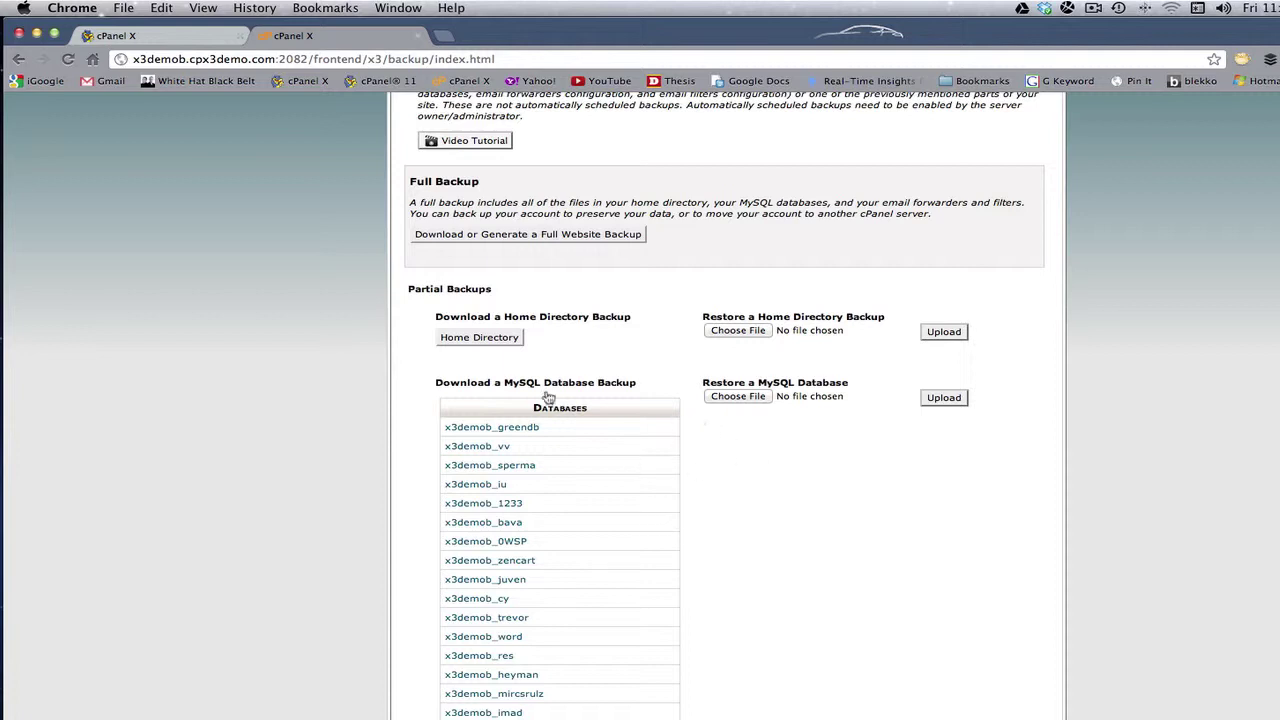
scroll(549, 340, up, 3)
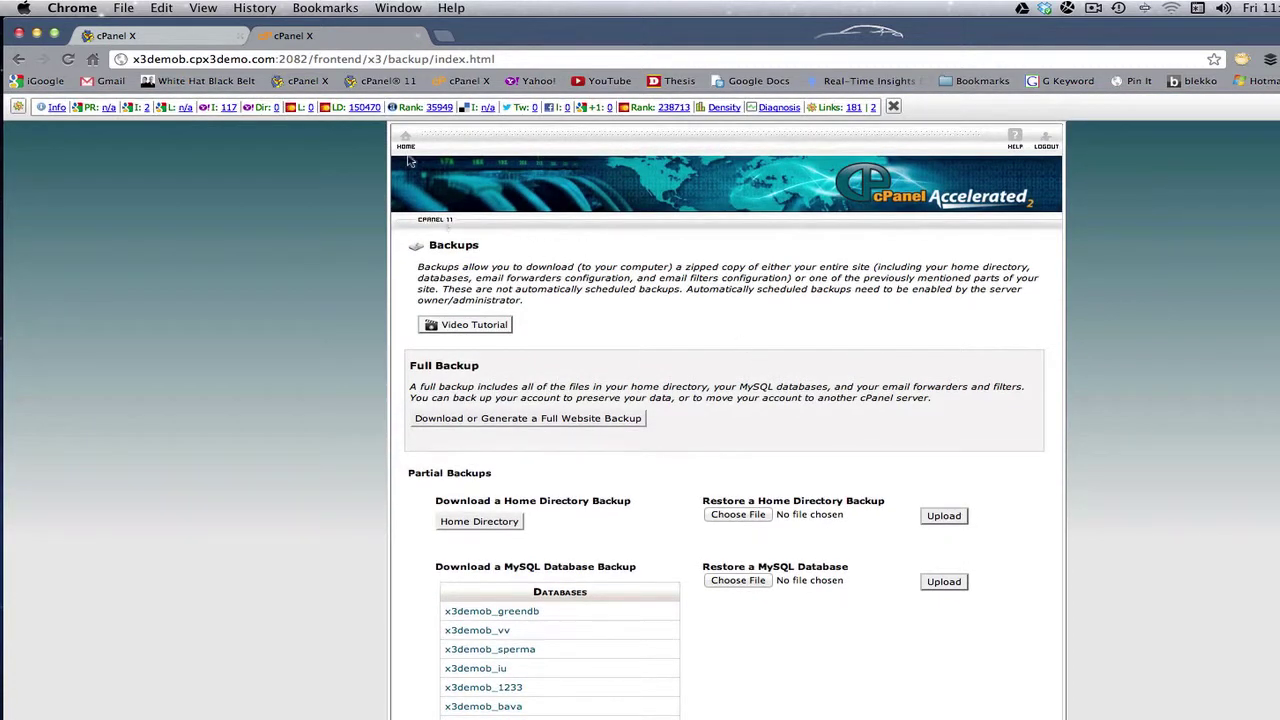
click(405, 139)
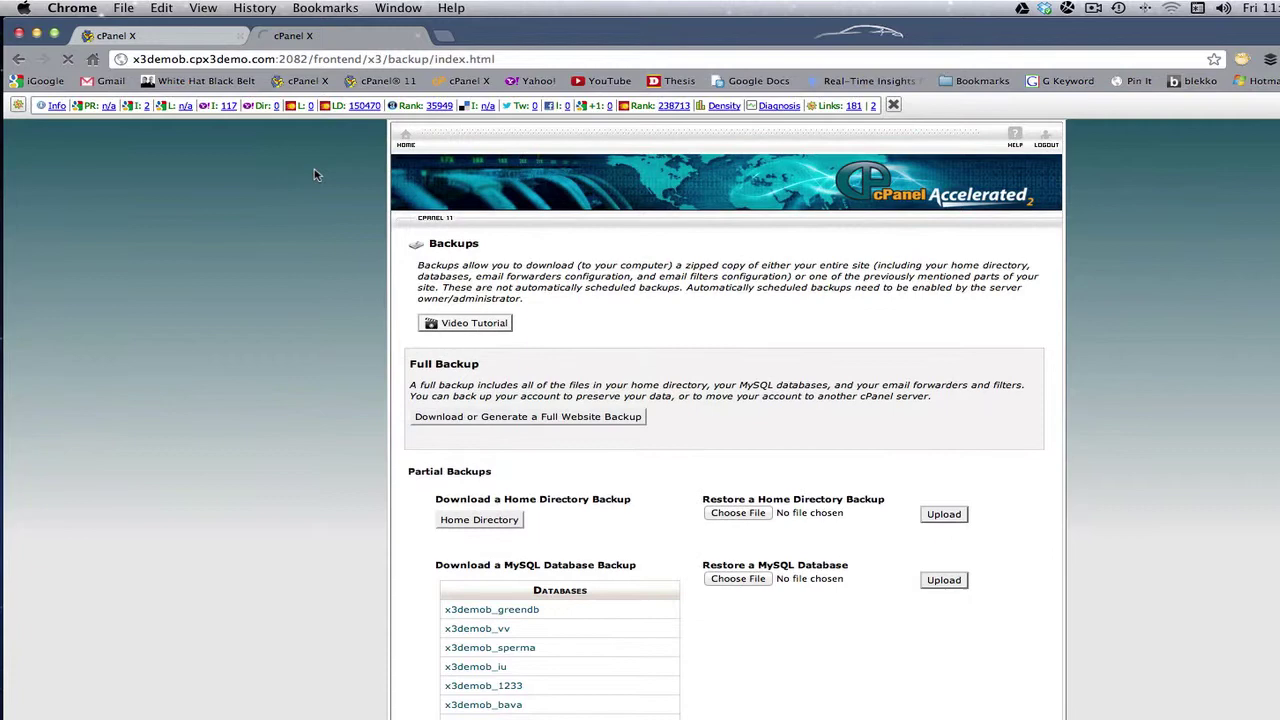
click(19, 59)
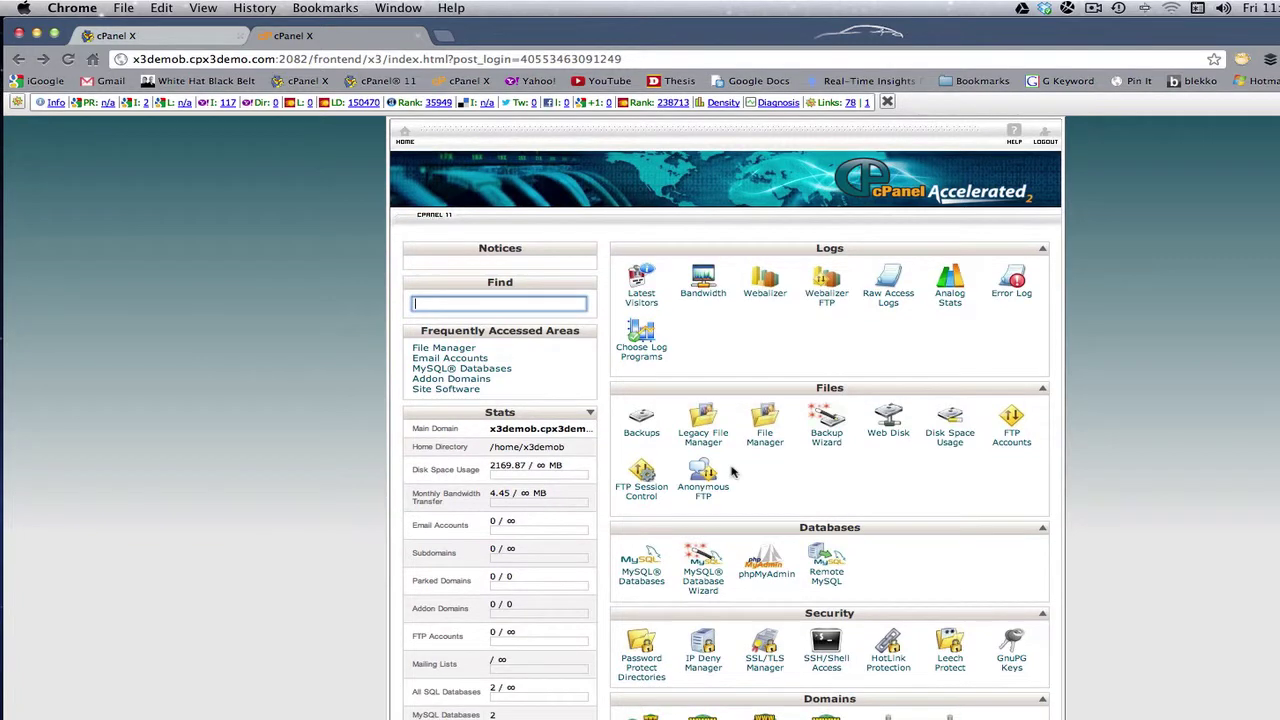
click(641, 420)
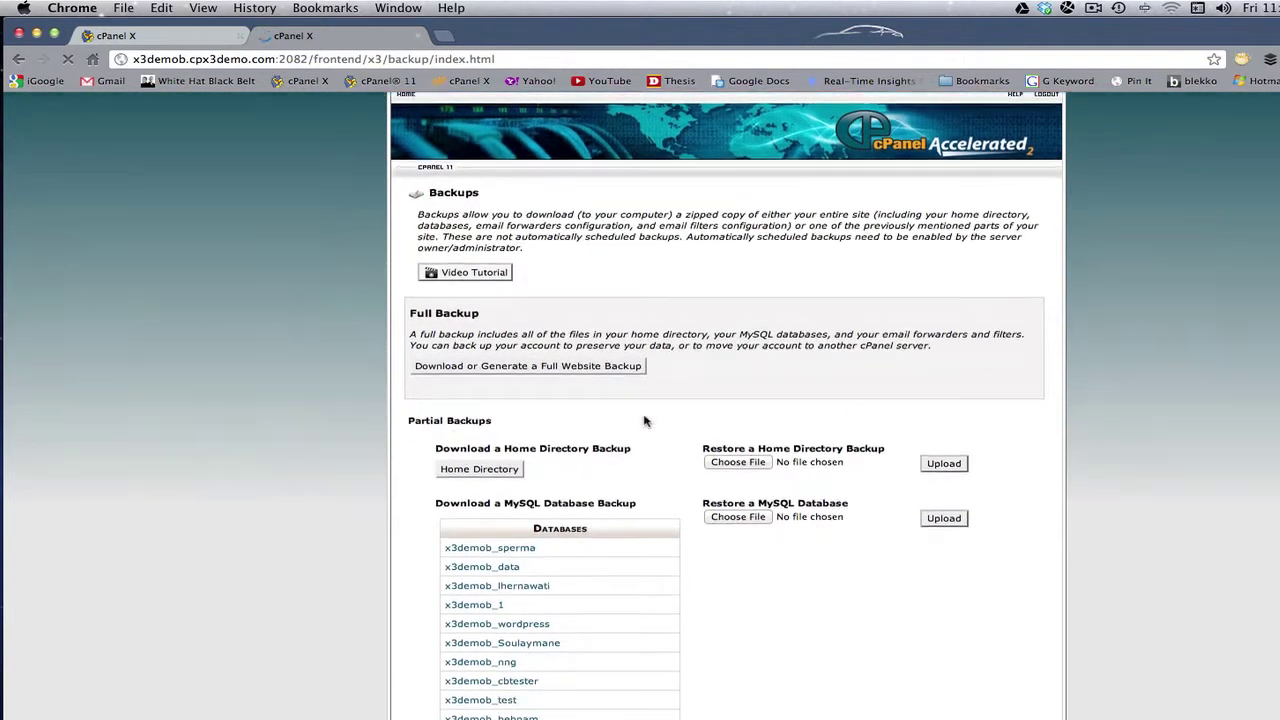
scroll(643, 380, down, 2)
scroll(700, 468, down, 1)
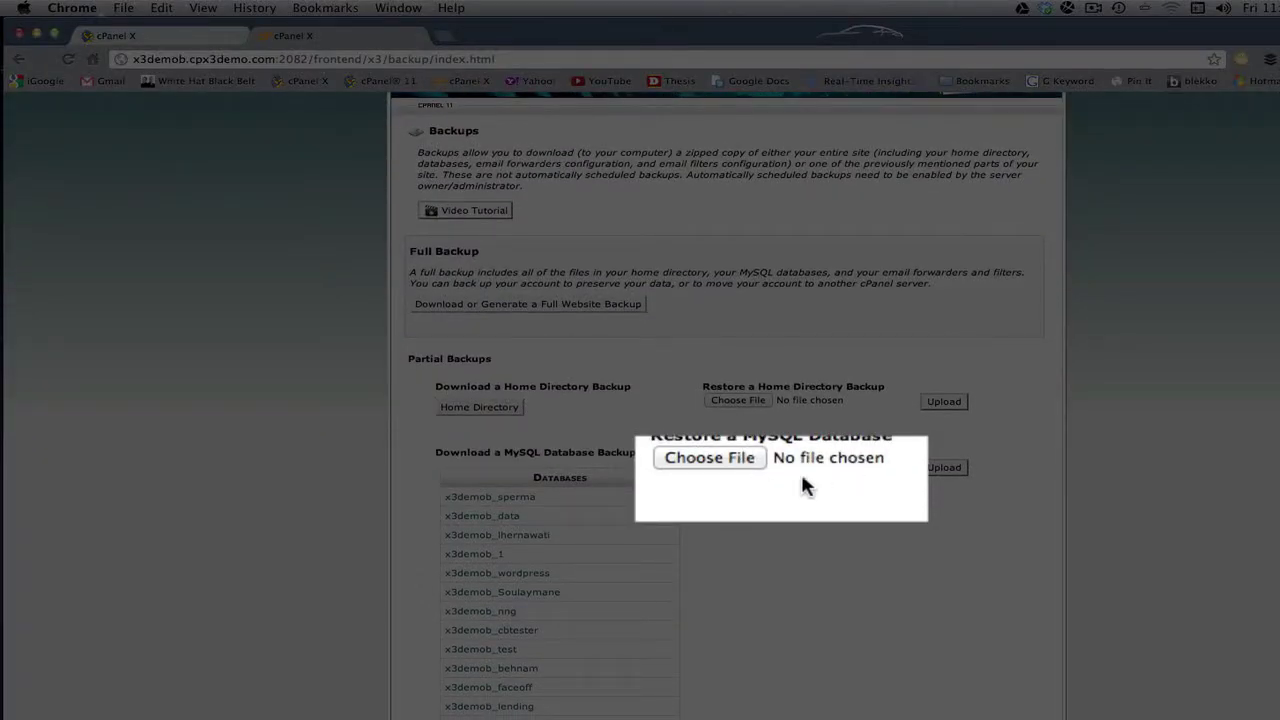
Choose x3demob_sperma.sql.sql.gz from the Desktop as the MySQL restore file.
click(710, 458)
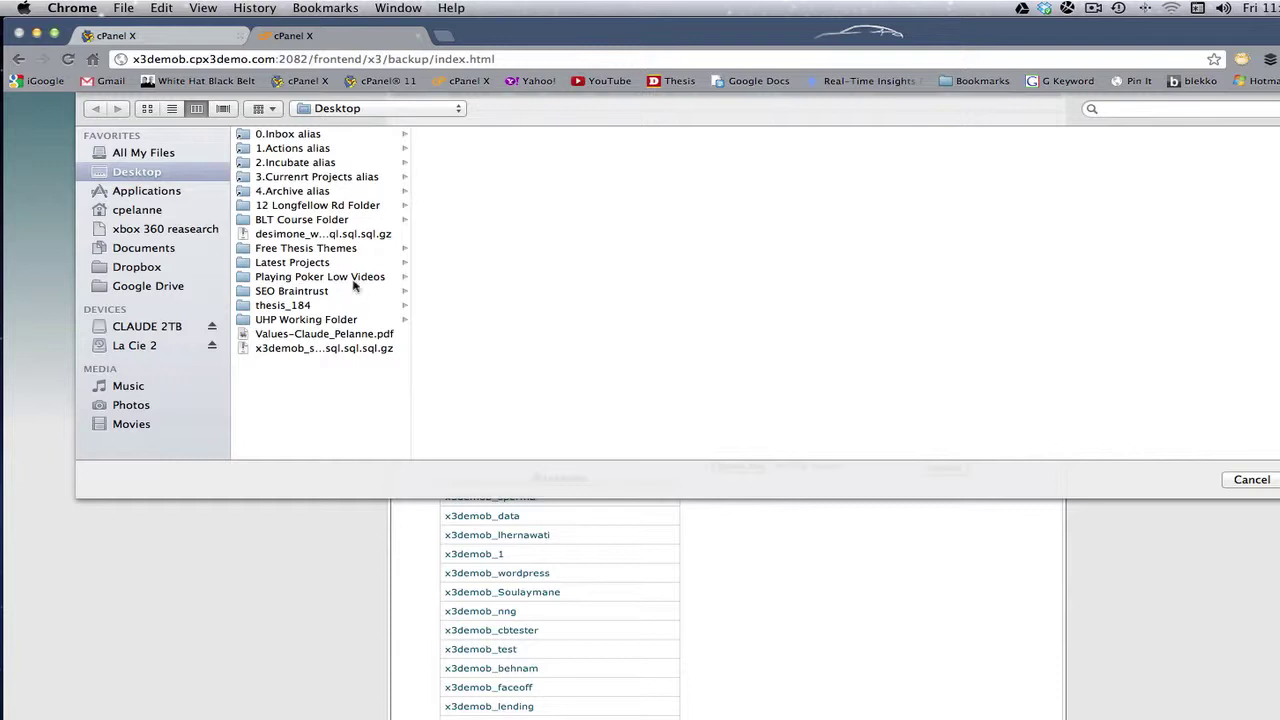
click(306, 349)
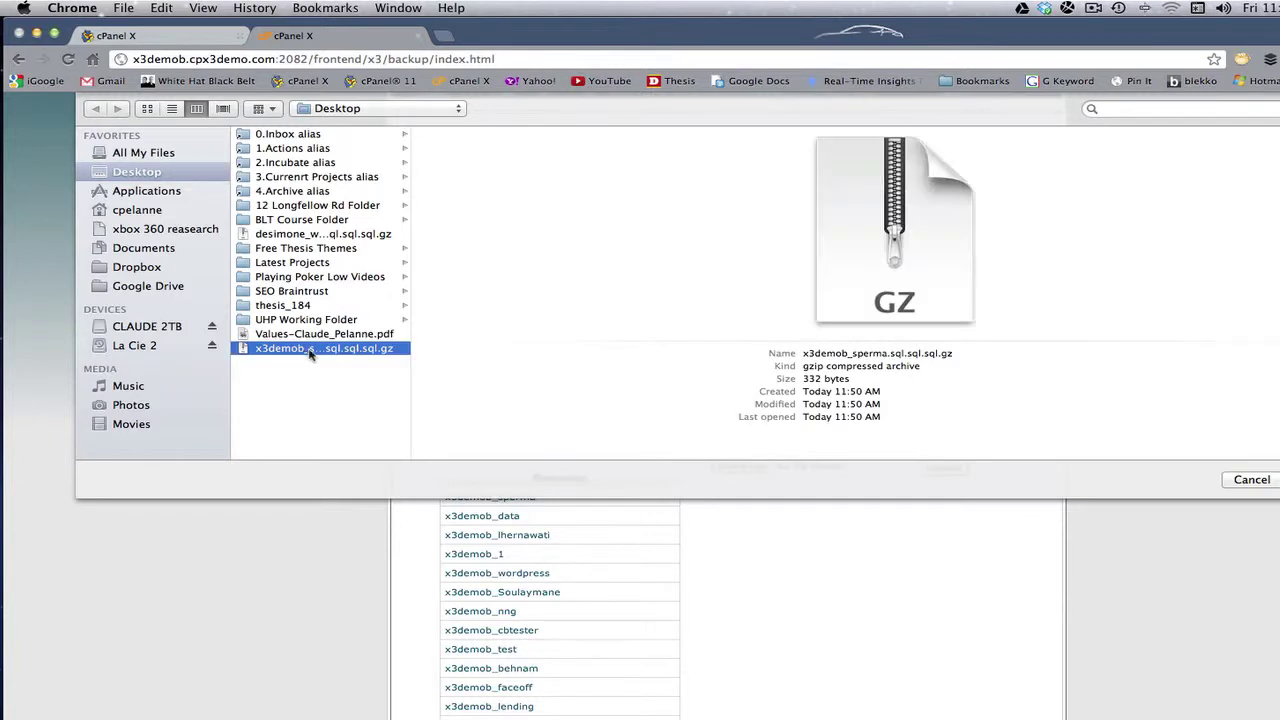
key(Return)
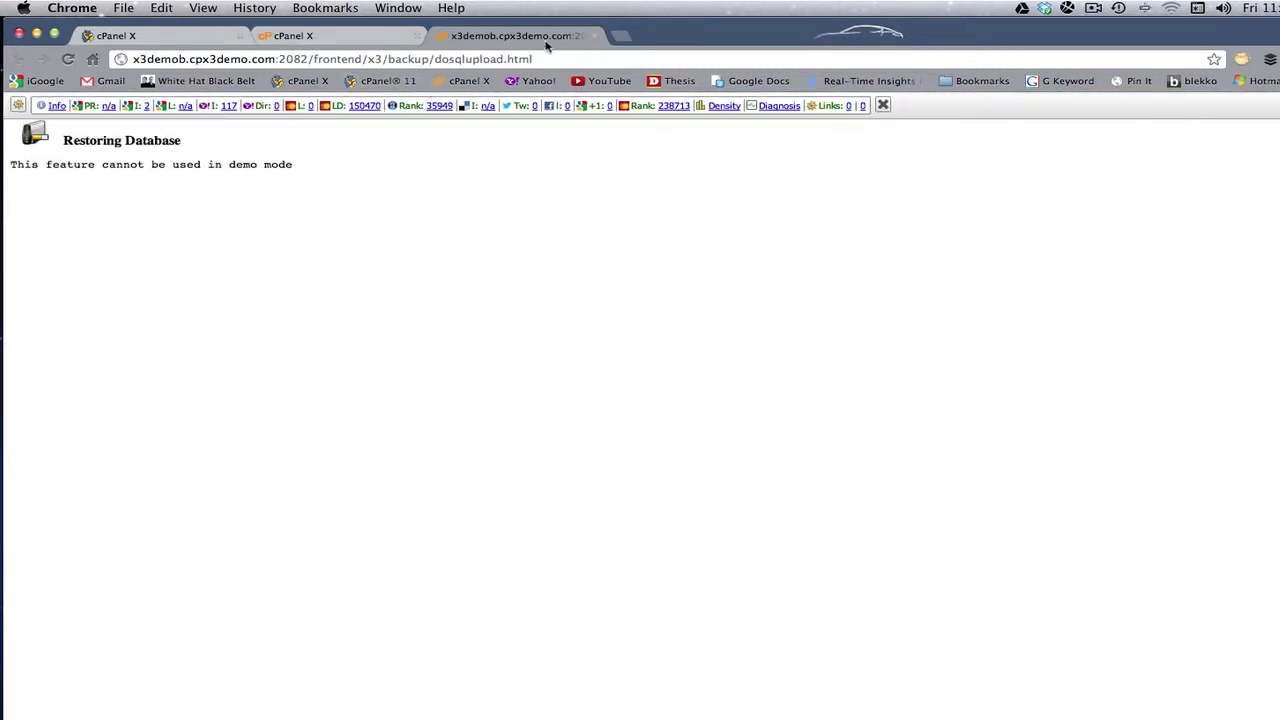
Close the third browser tab showing the demo-mode restore result.
click(593, 37)
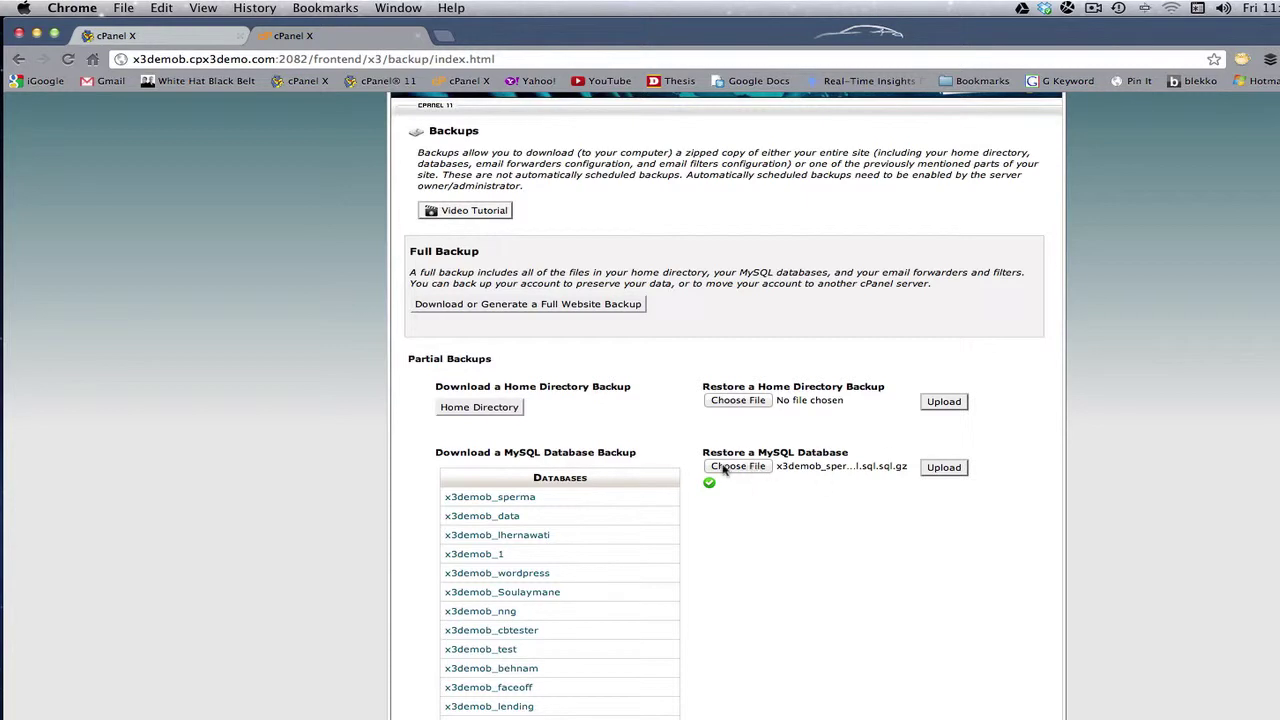
scroll(670, 503, up, 2)
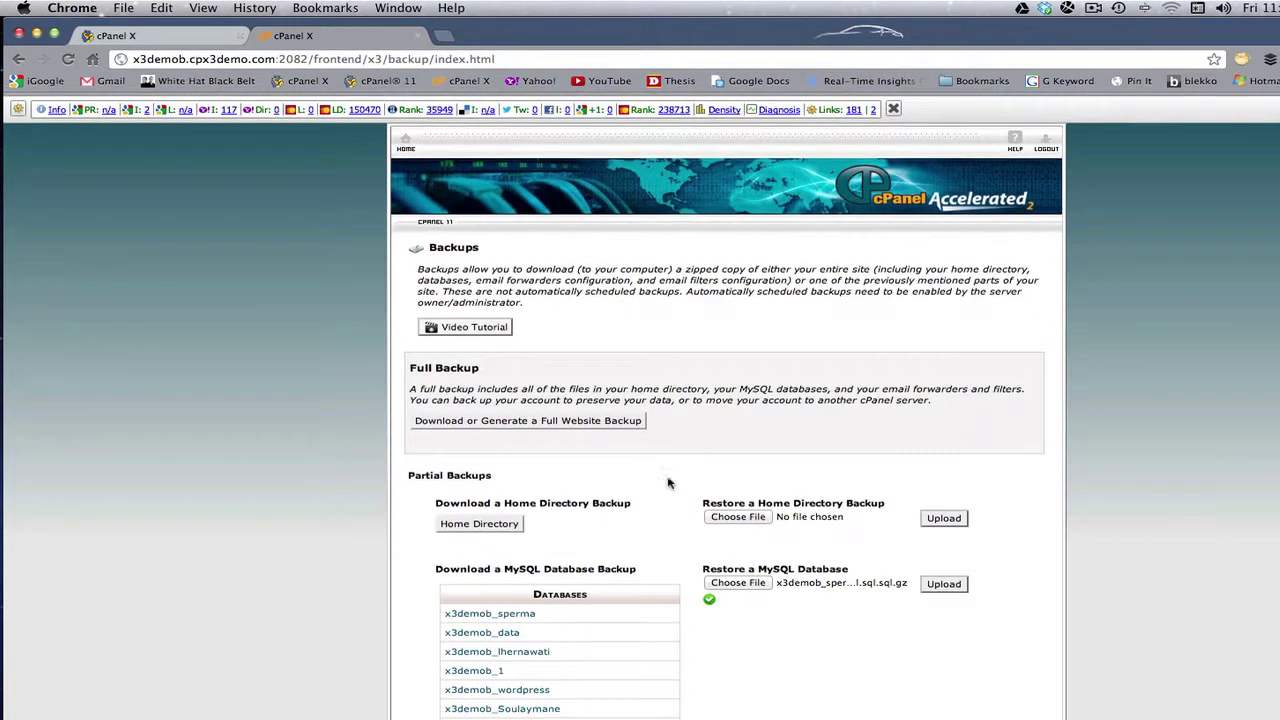
click(405, 142)
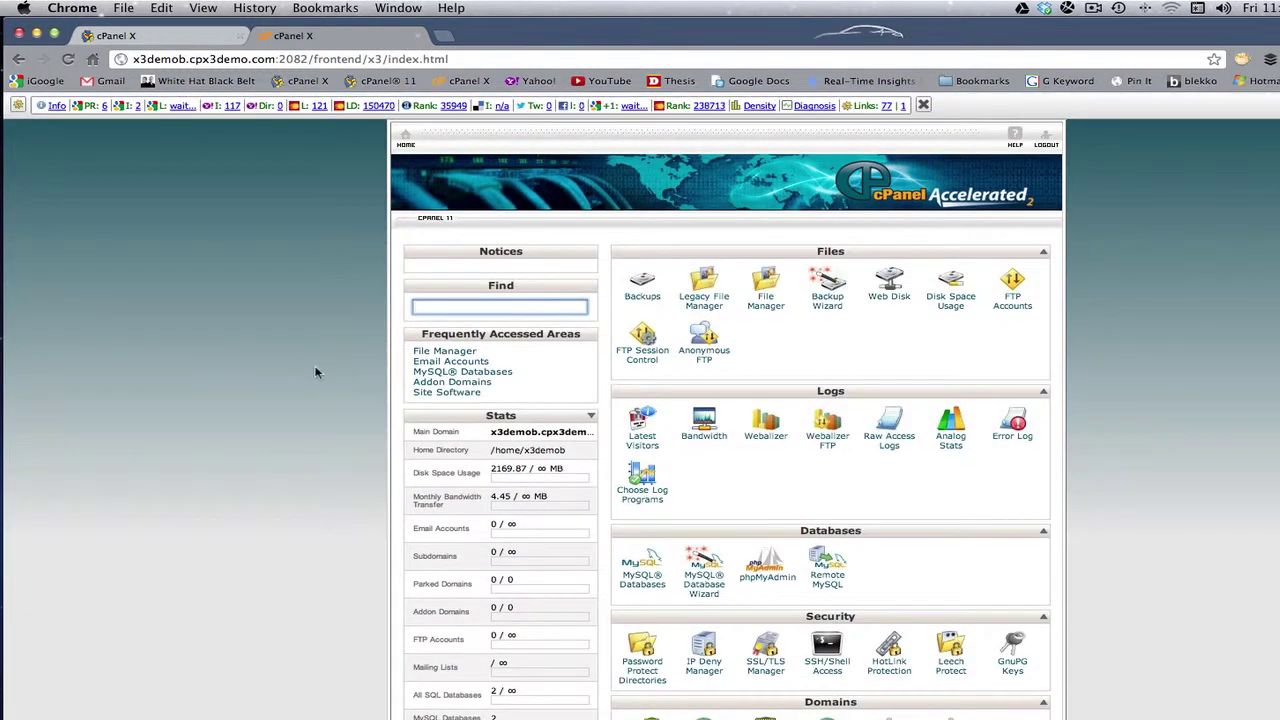
scroll(315, 372, down, 5)
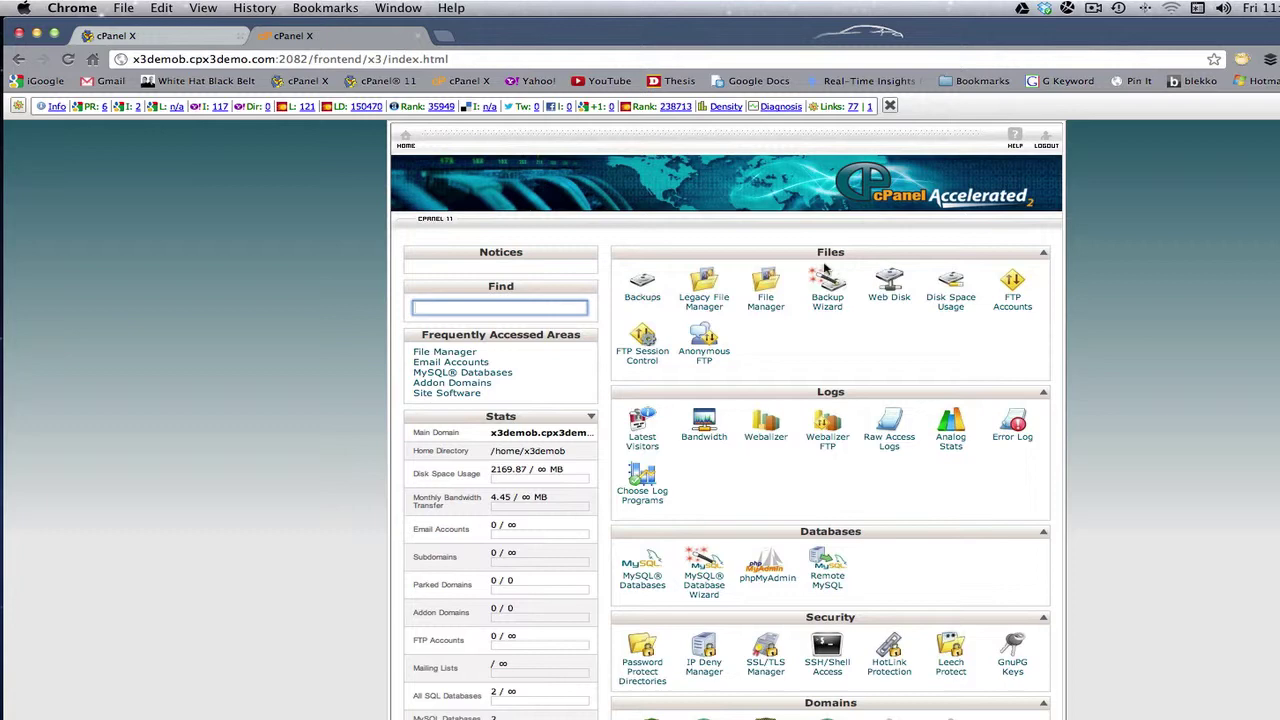
click(642, 286)
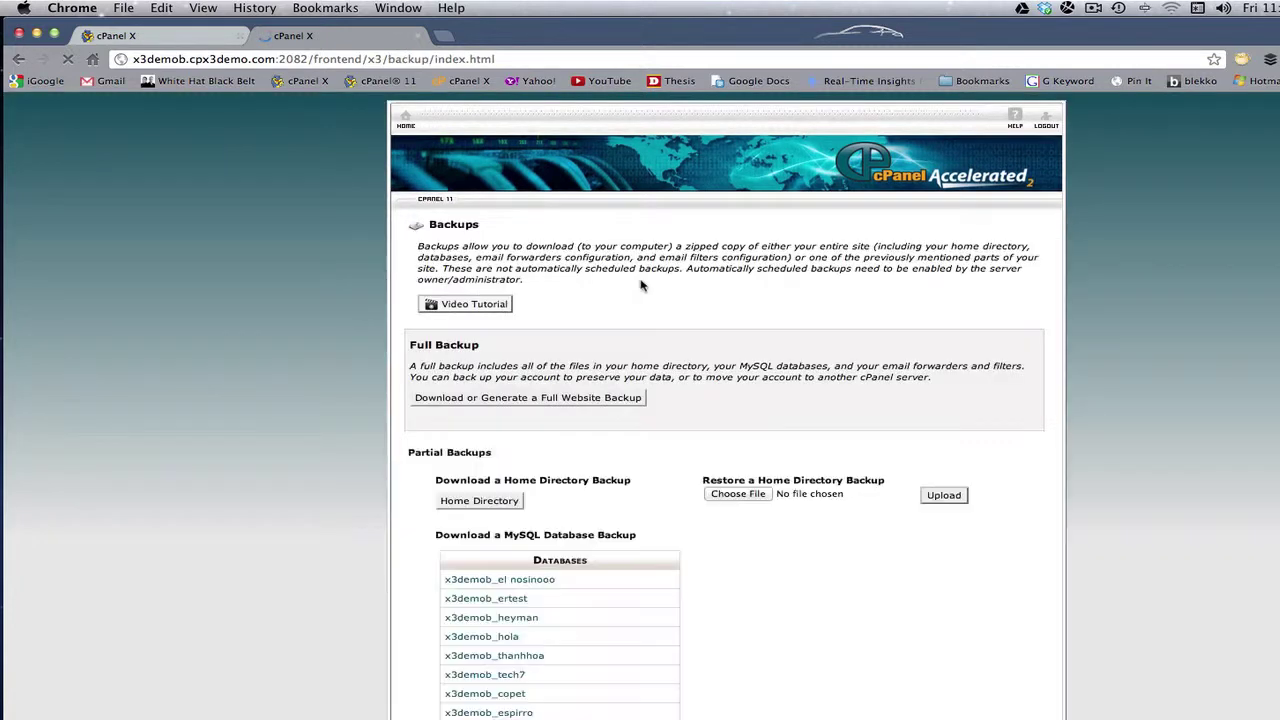
scroll(583, 467, down, 4)
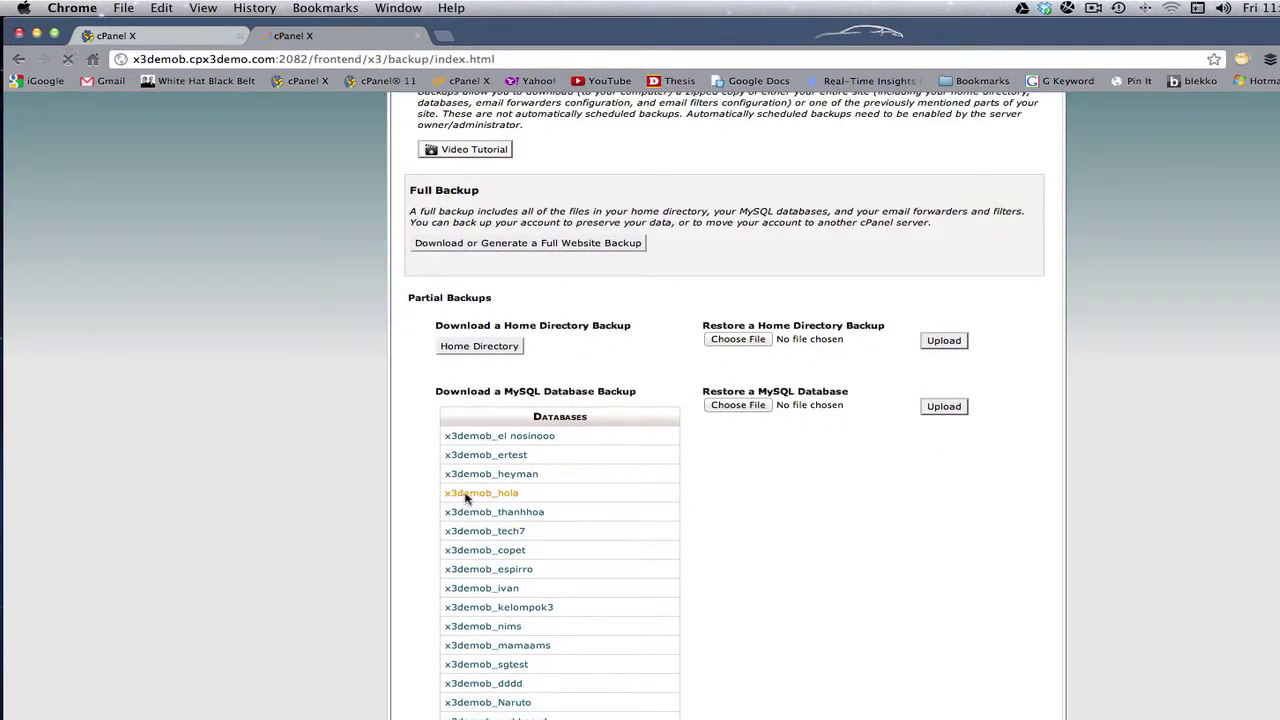
click(464, 497)
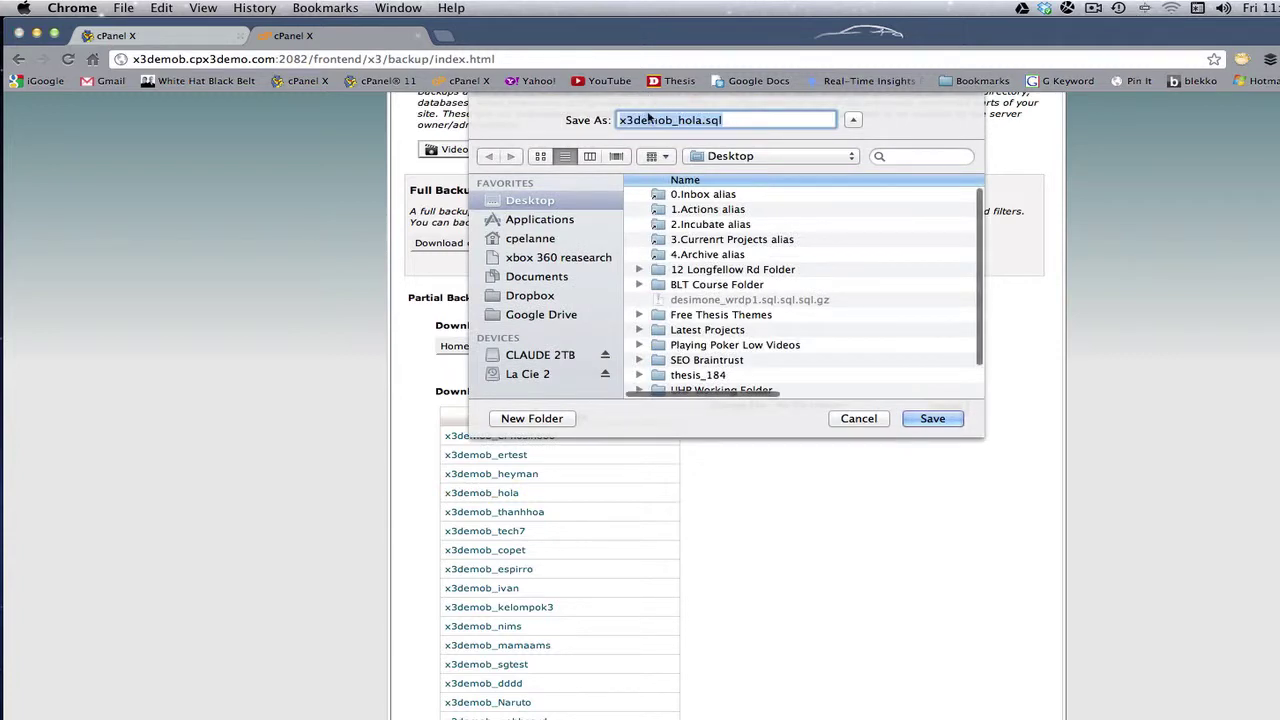
click(857, 420)
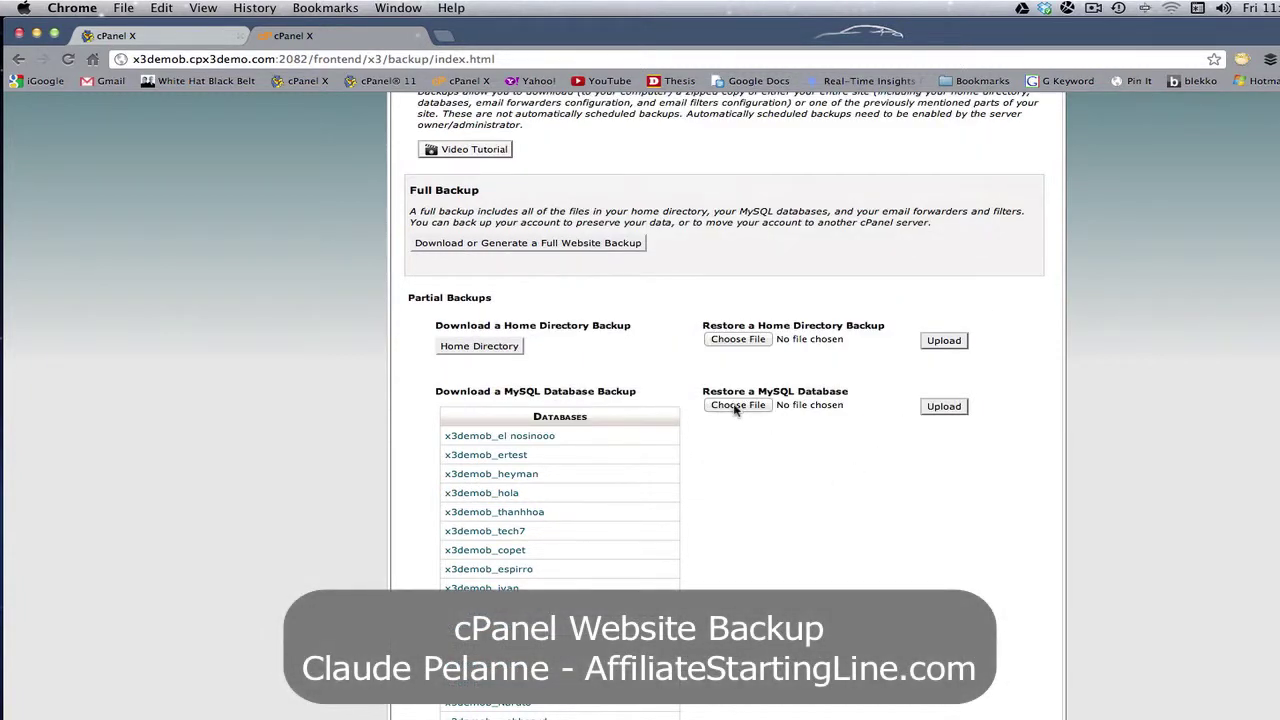
click(736, 405)
click(1251, 480)
scroll(744, 579, up, 5)
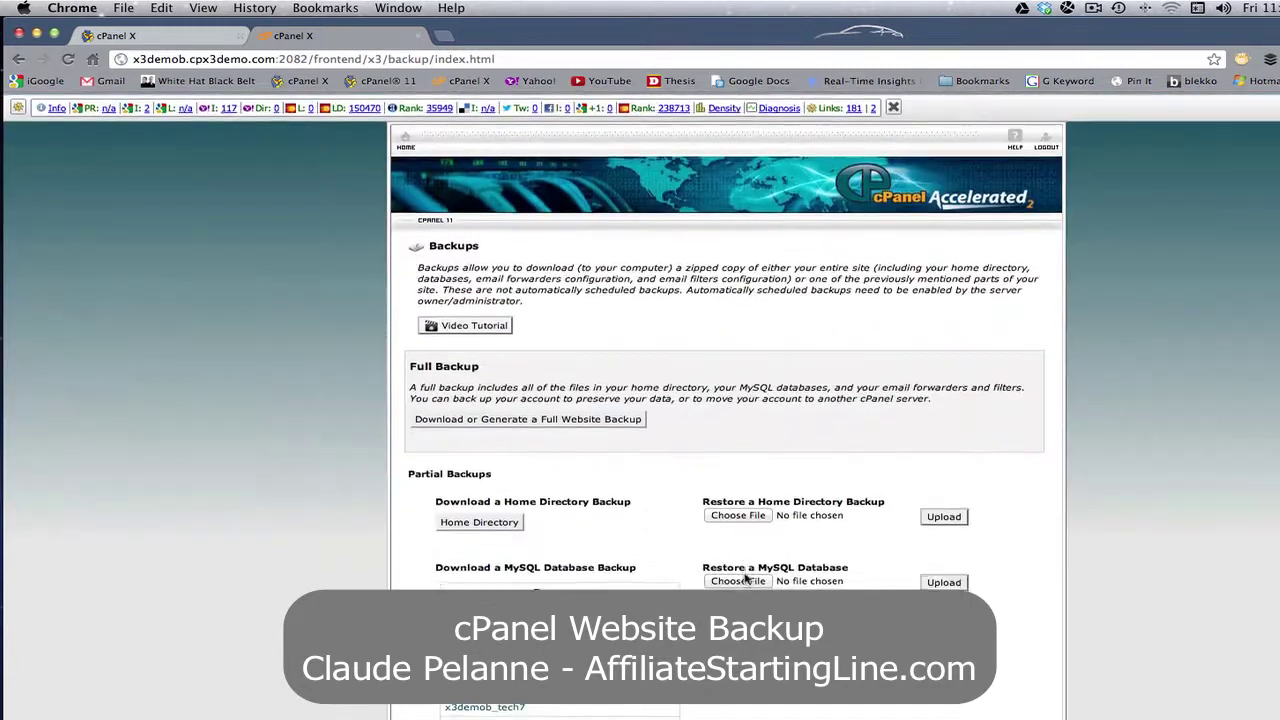
click(893, 105)
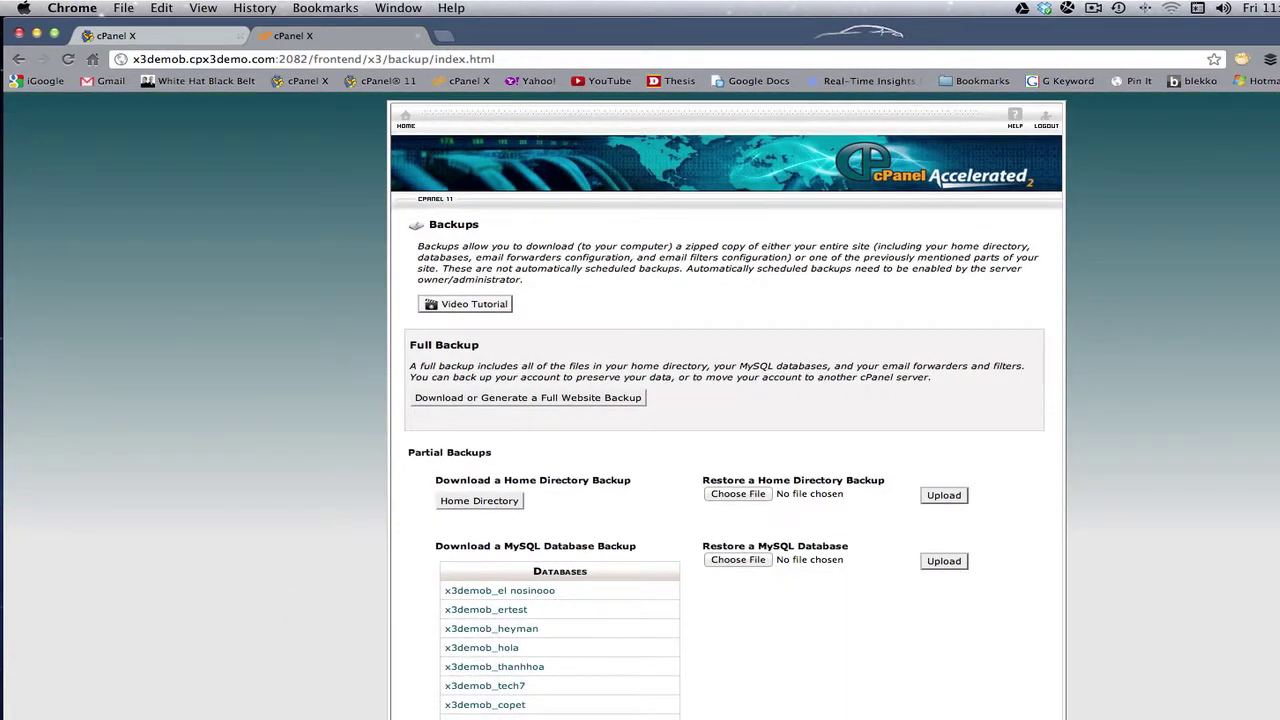